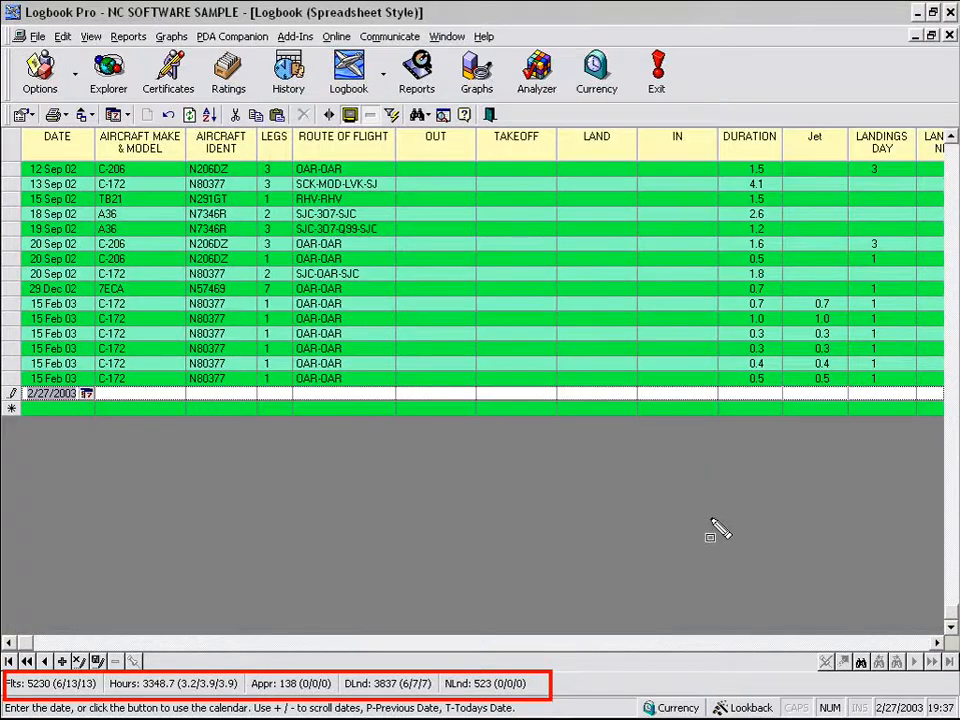
# Hide the logbook's summary bar and show it again.
pyautogui.rightClick(88, 685)
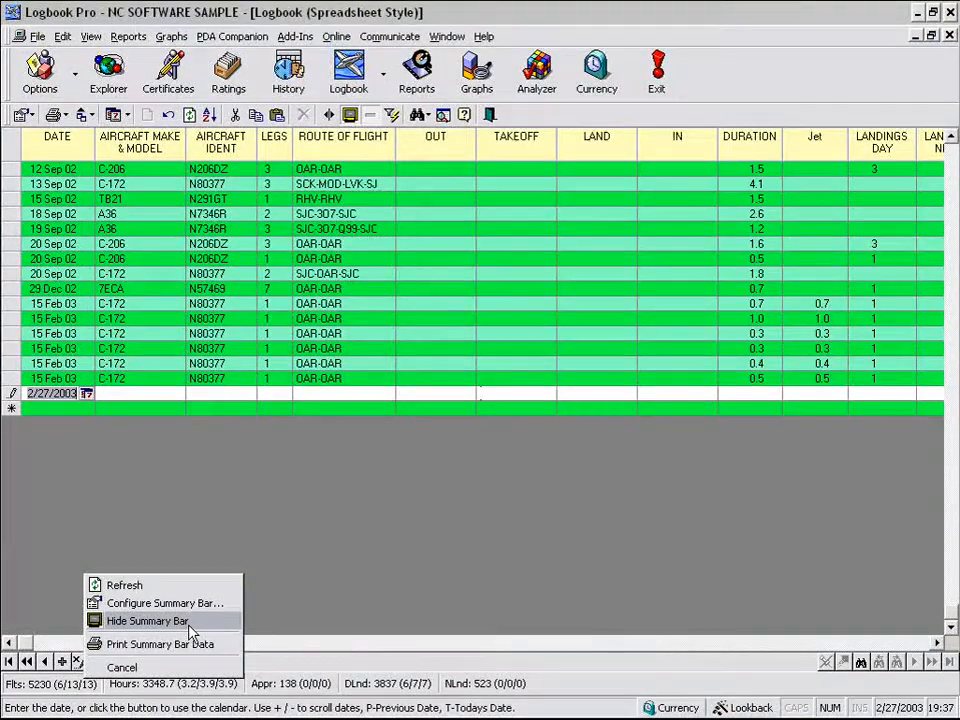
pyautogui.click(190, 622)
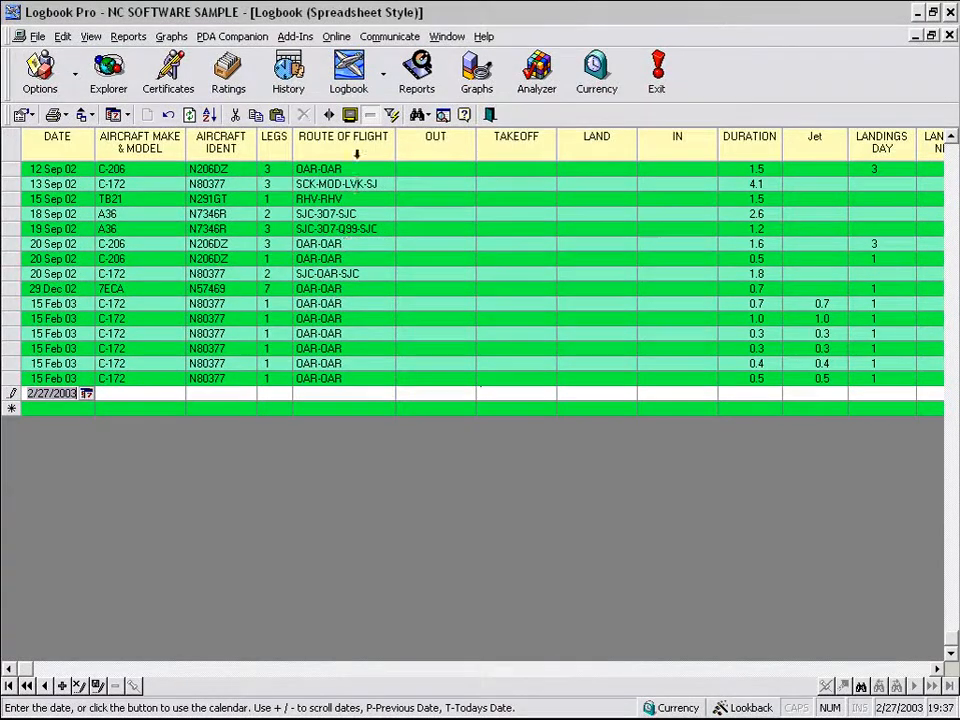
pyautogui.click(350, 115)
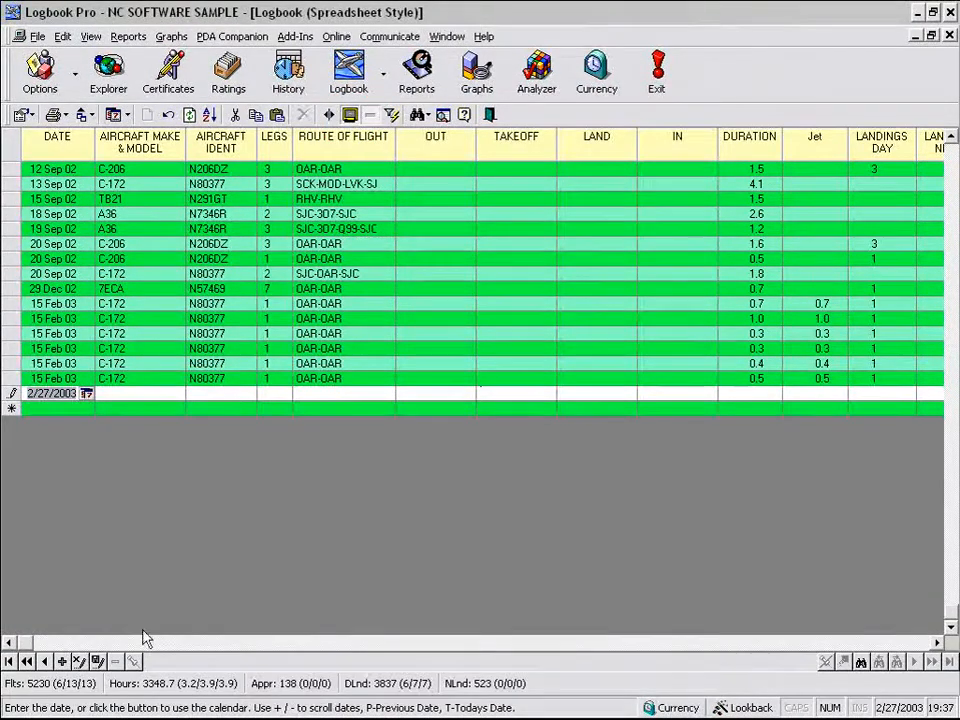
# View the Summary Bar Configuration from the summary bar itself and close it without changing anything.
pyautogui.rightClick(83, 683)
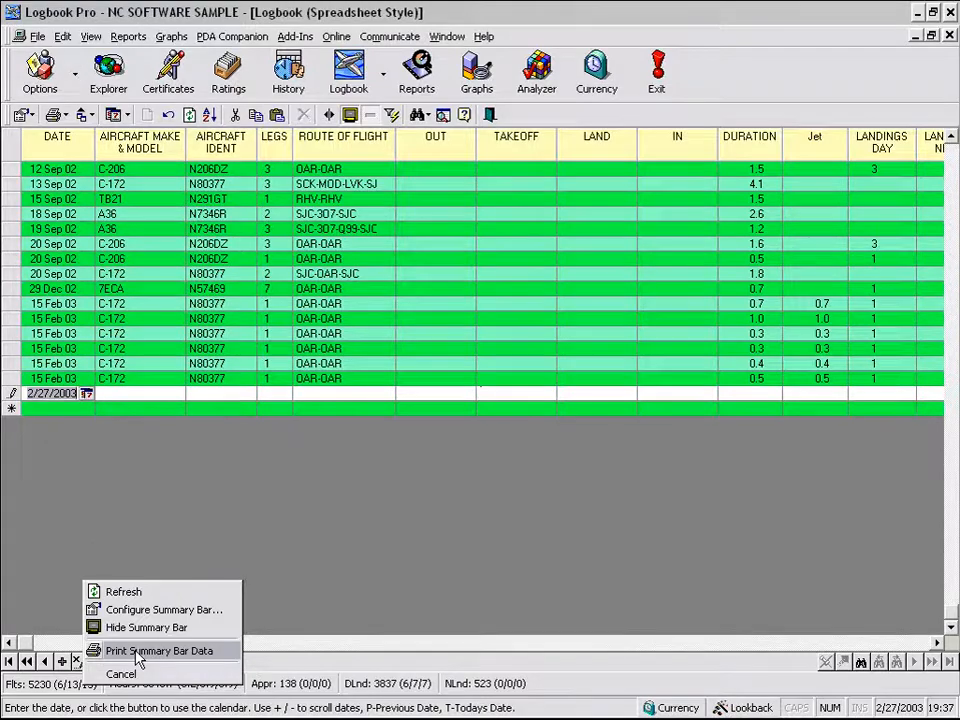
pyautogui.click(206, 610)
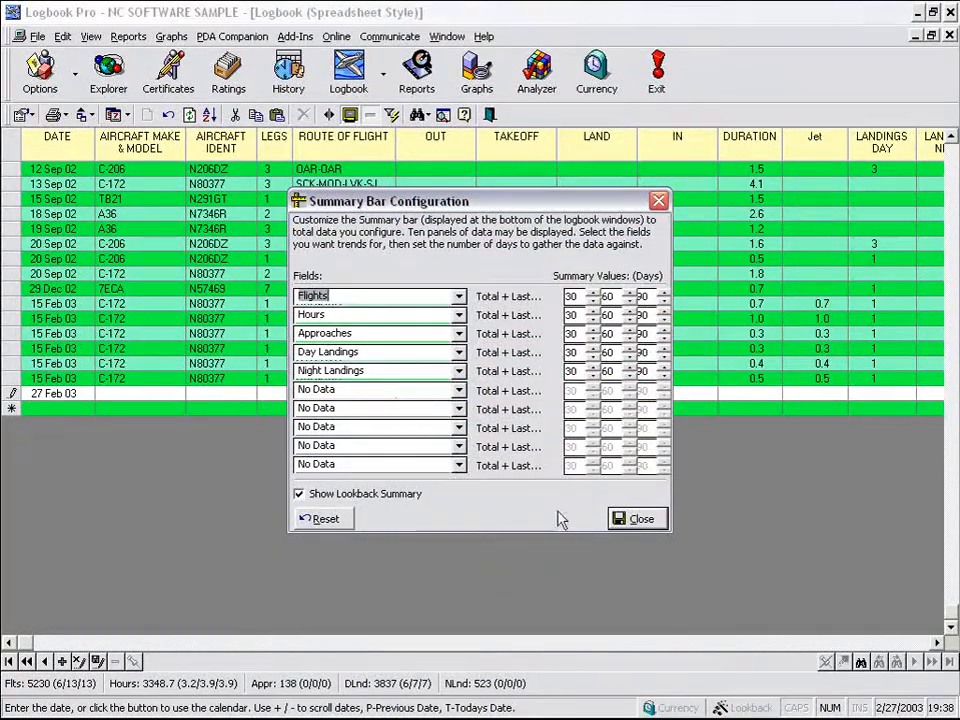
pyautogui.click(627, 522)
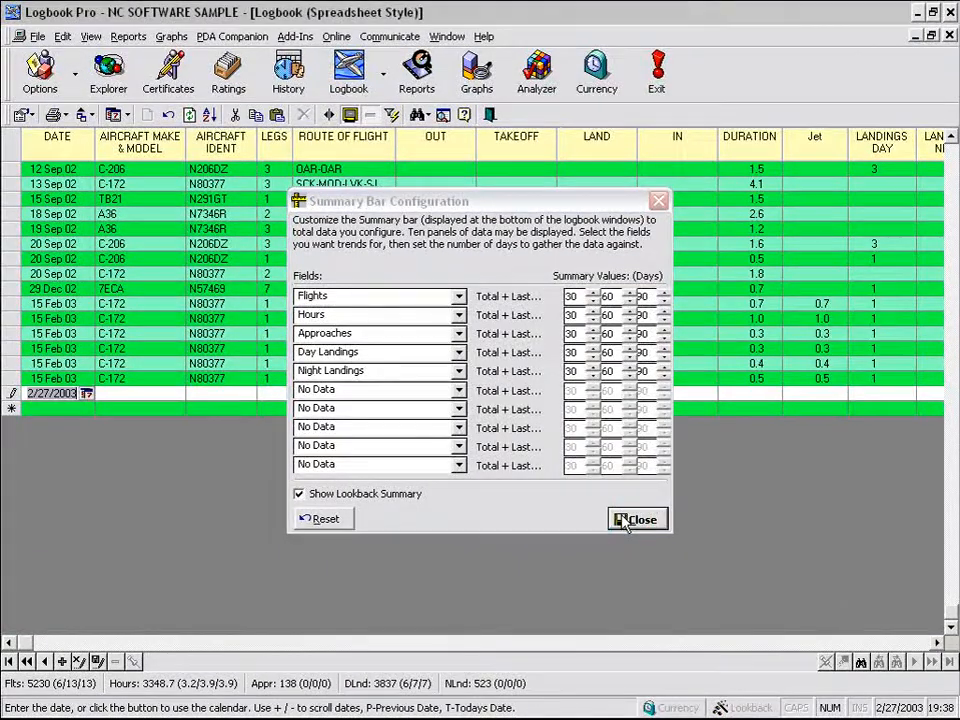
# View the Summary Bar Configuration from the Flight Log options, closing both dialogs without changing anything.
pyautogui.click(40, 78)
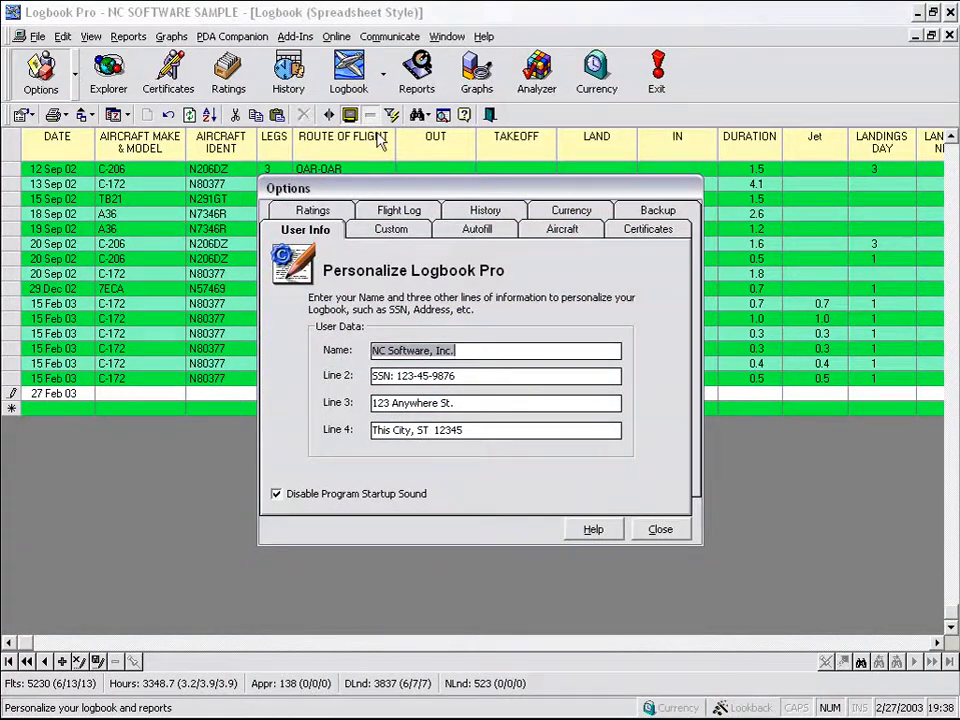
pyautogui.click(400, 209)
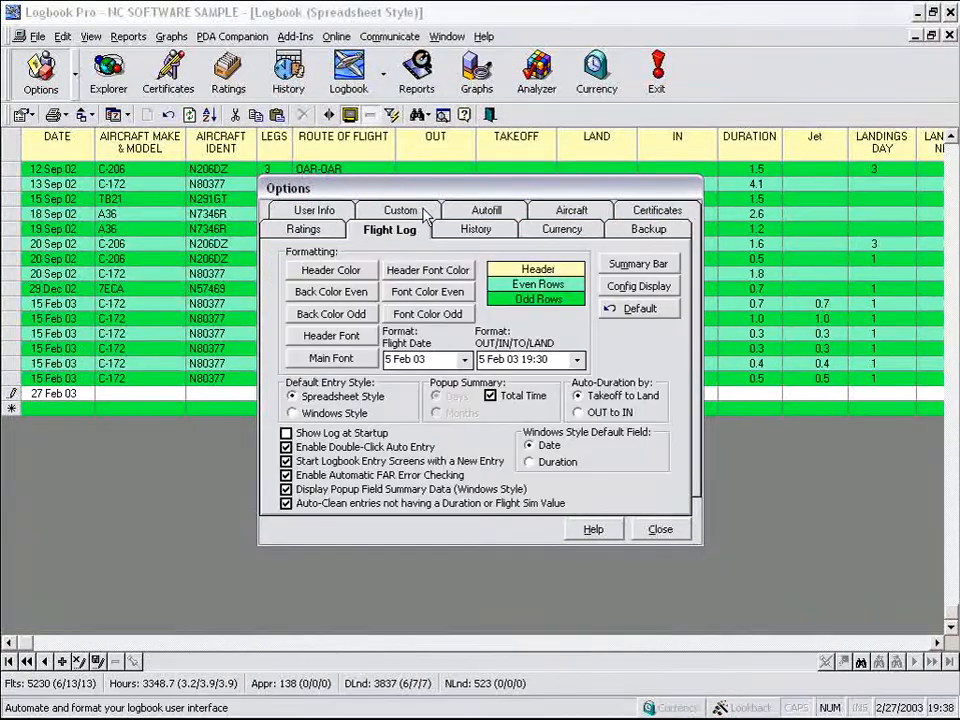
pyautogui.click(637, 266)
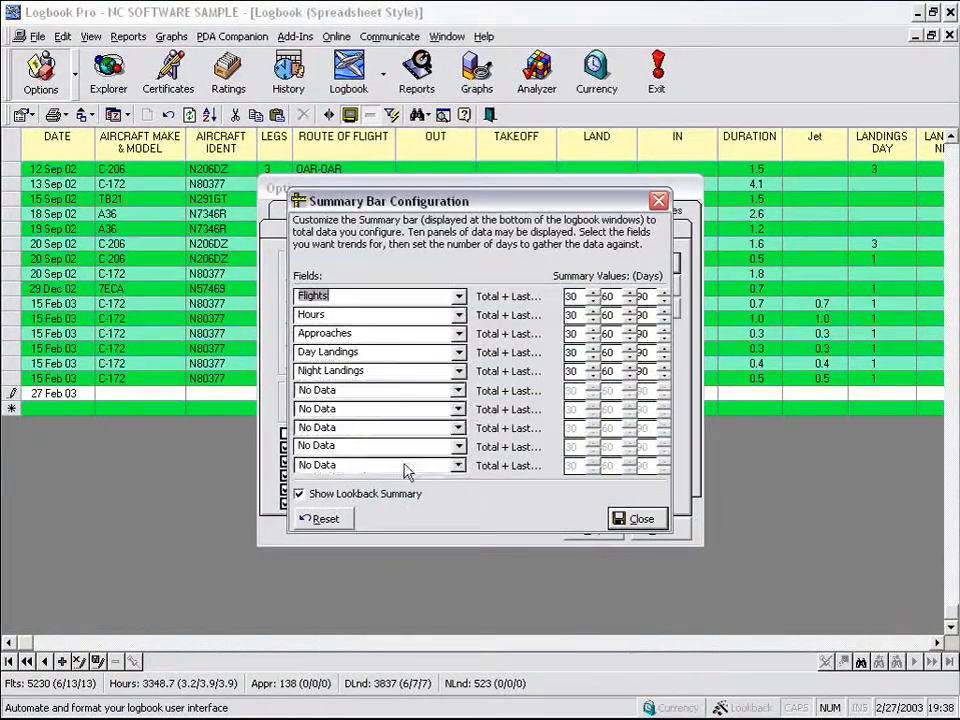
pyautogui.click(636, 518)
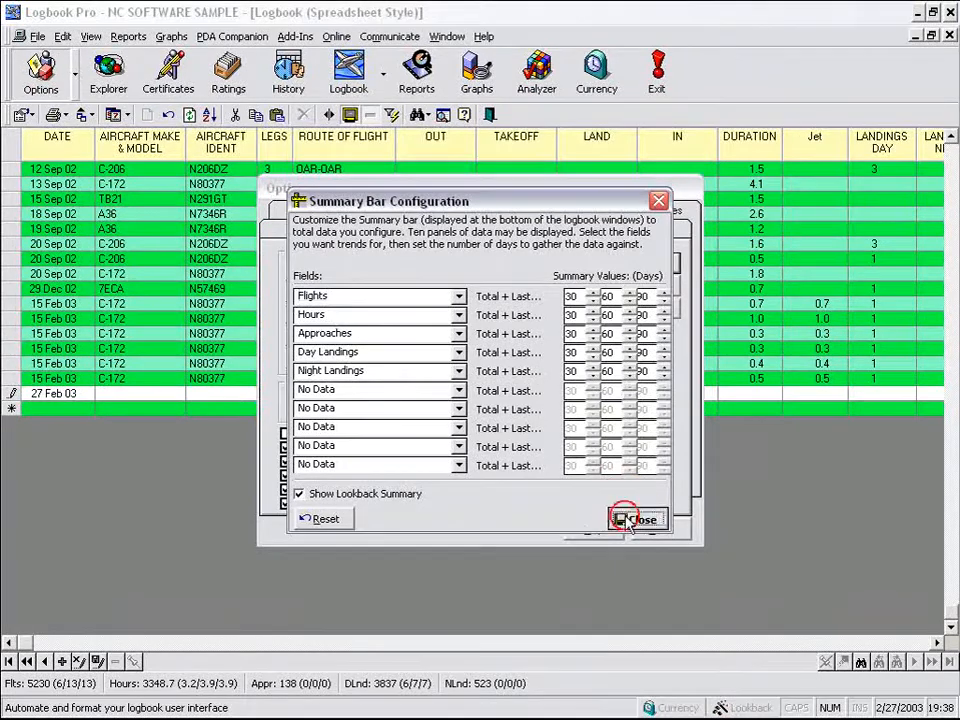
pyautogui.click(652, 528)
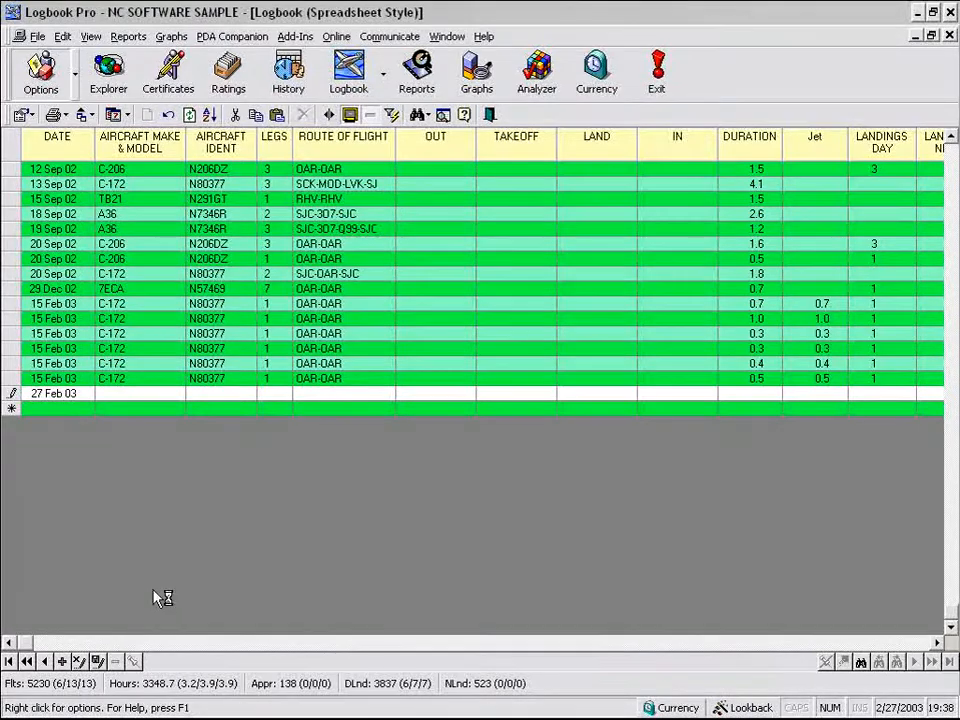
# Examine the fields available for the unused summary bar panels, leaving them at No Data, and close the configuration.
pyautogui.rightClick(85, 688)
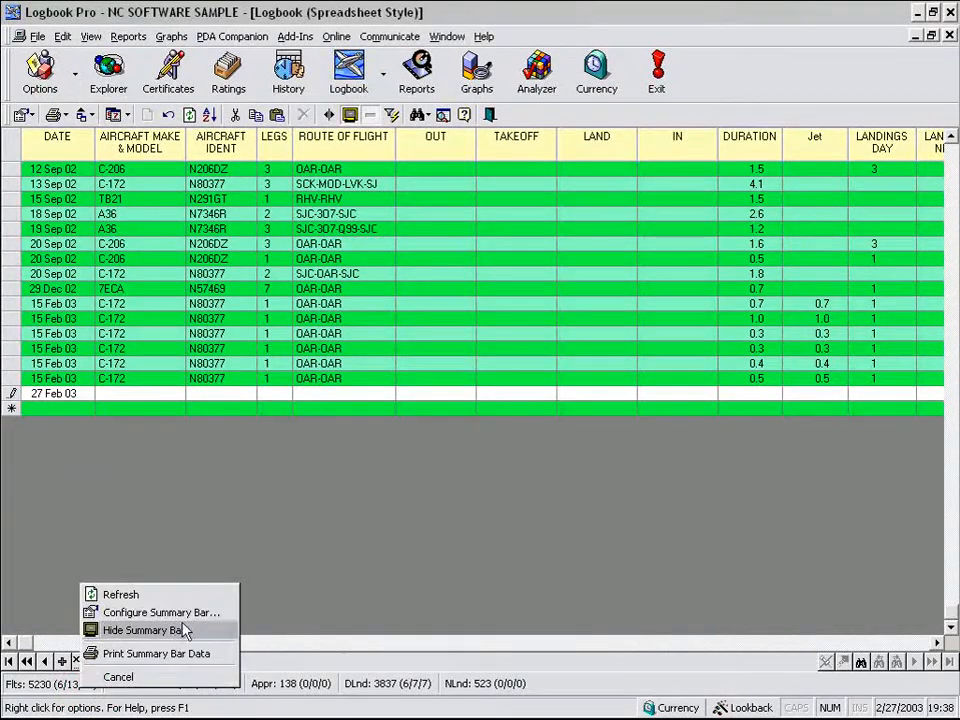
pyautogui.click(152, 613)
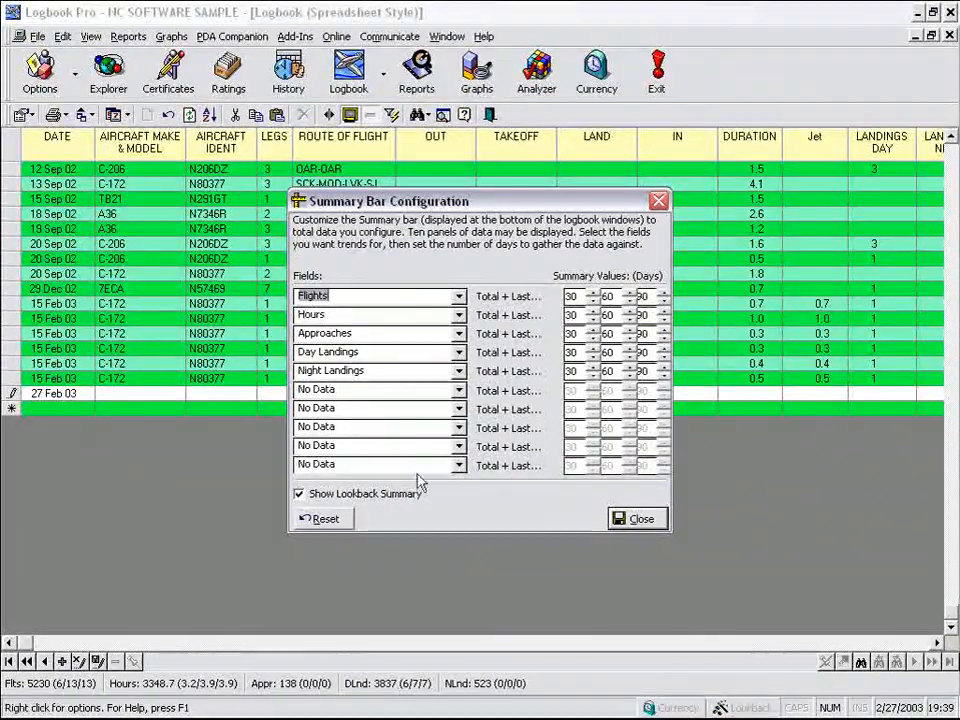
pyautogui.click(459, 394)
pyautogui.click(460, 465)
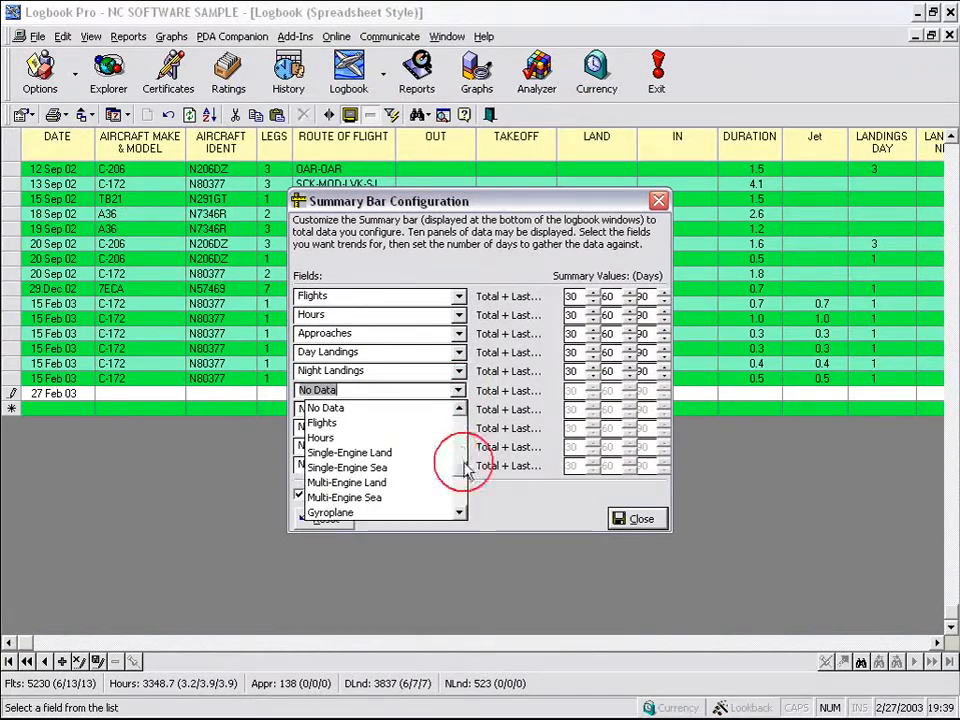
pyautogui.click(476, 440)
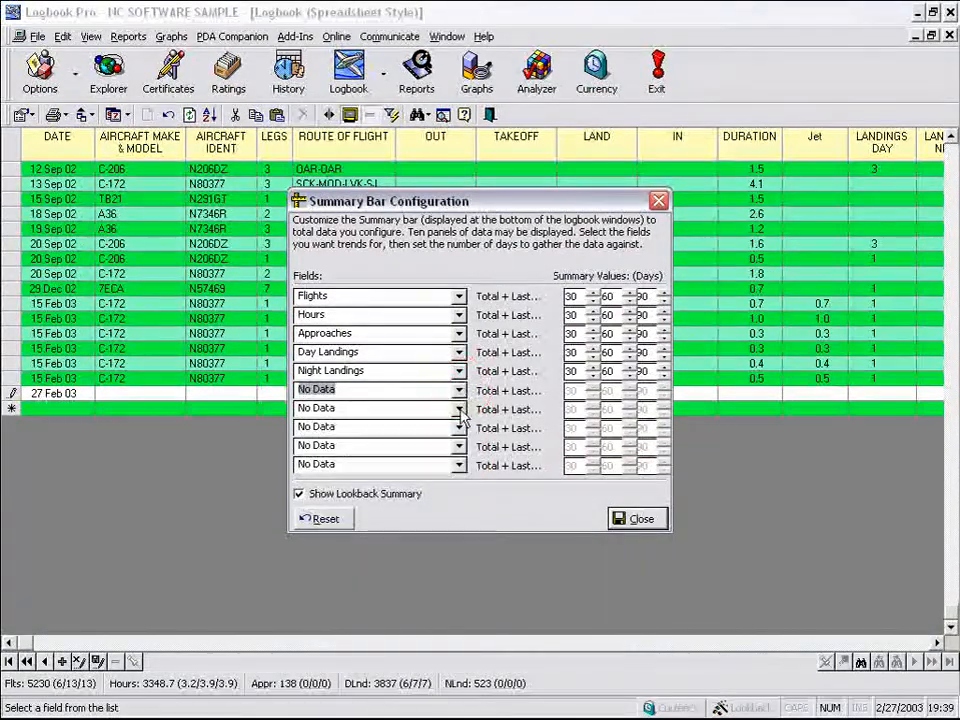
pyautogui.click(459, 409)
pyautogui.click(459, 409)
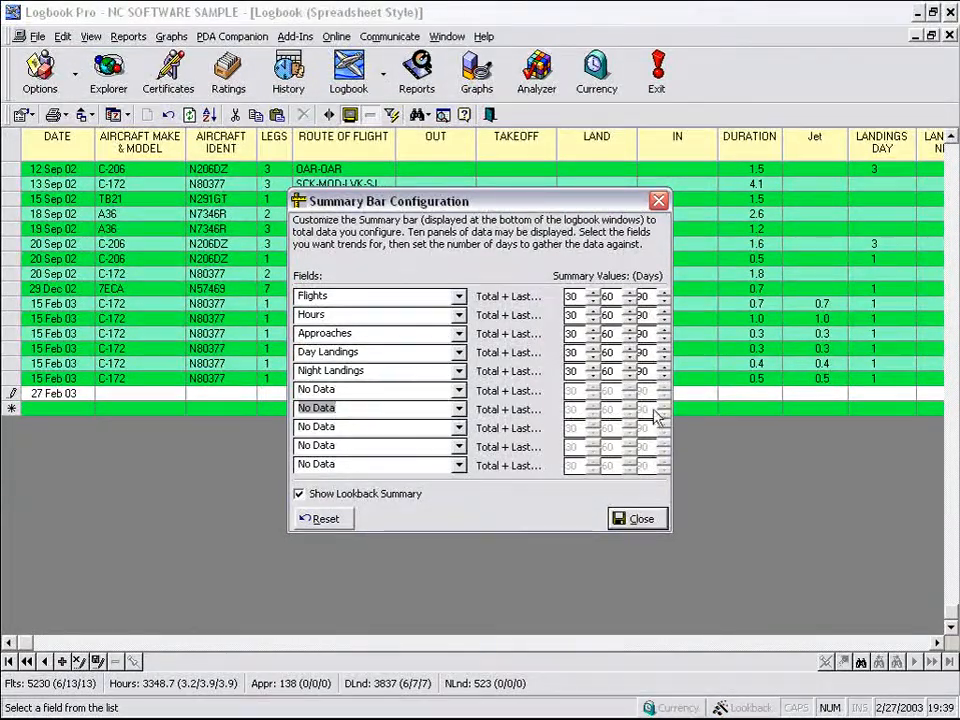
pyautogui.click(640, 518)
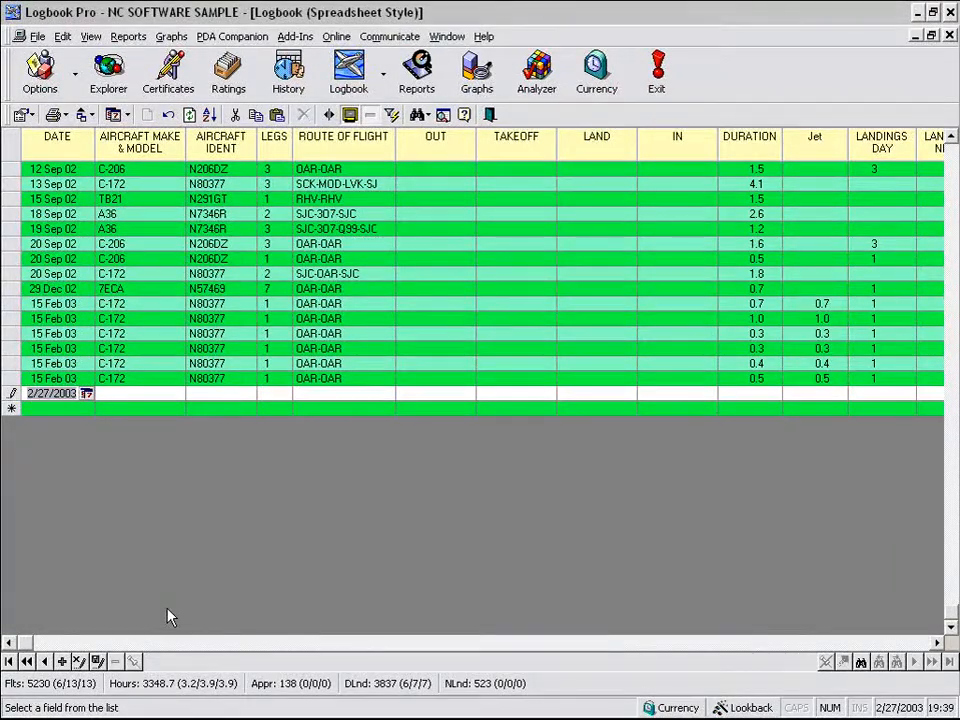
# Set the third summary period of the Flights field to 120 days and save the summary bar configuration.
pyautogui.moveTo(86, 686)
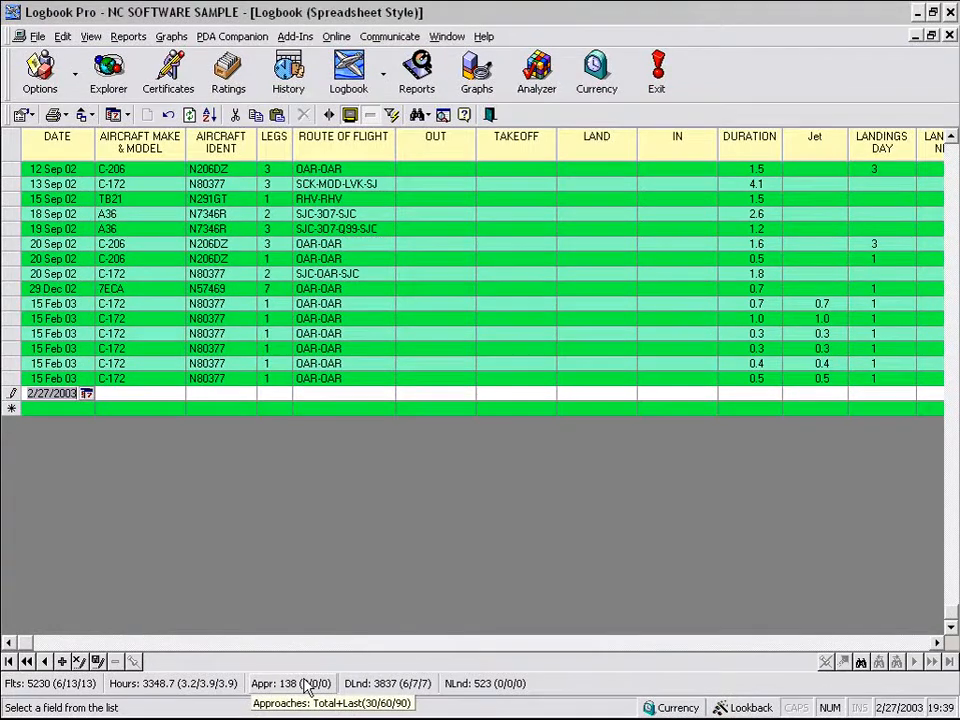
pyautogui.rightClick(142, 688)
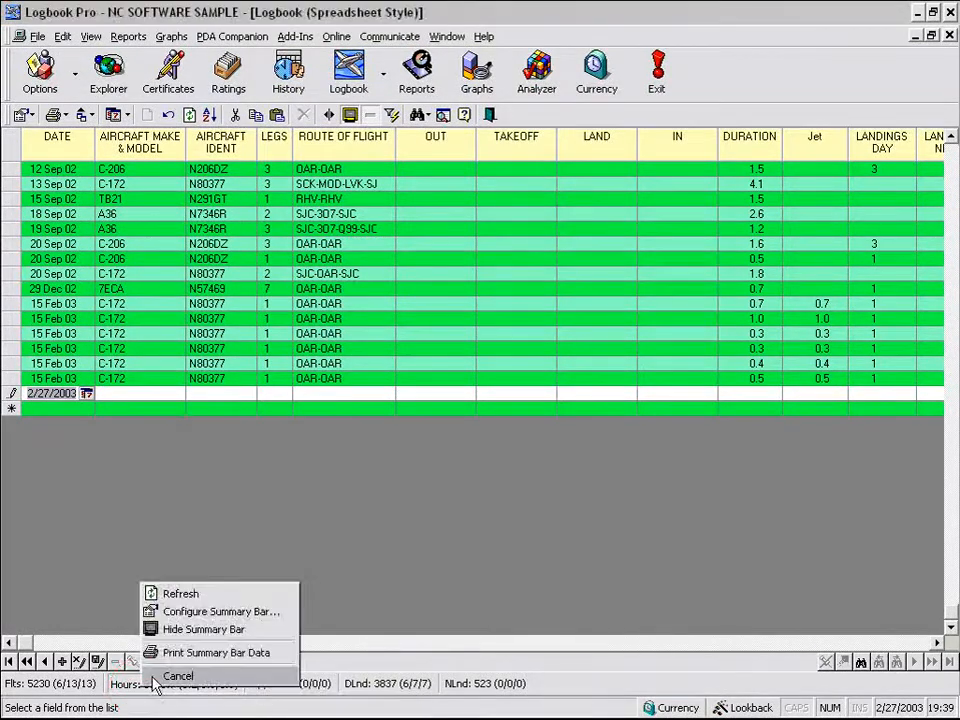
pyautogui.click(203, 614)
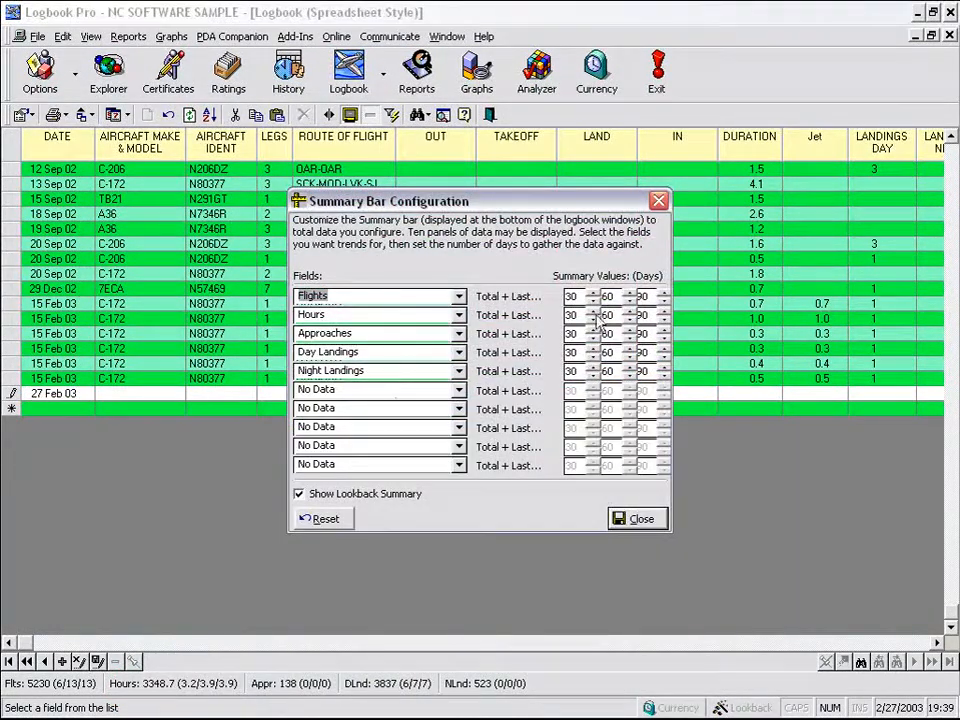
pyautogui.click(661, 294)
pyautogui.click(662, 300)
pyautogui.click(645, 527)
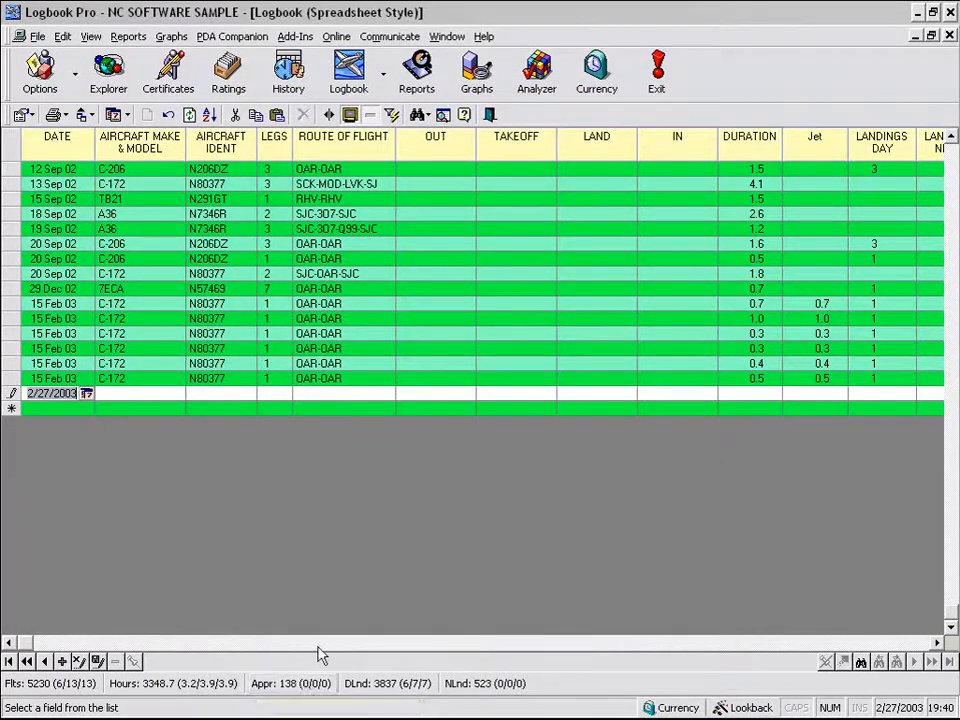
# Close the spreadsheet-style logbook and open the Windows Style logbook instead.
pyautogui.click(491, 116)
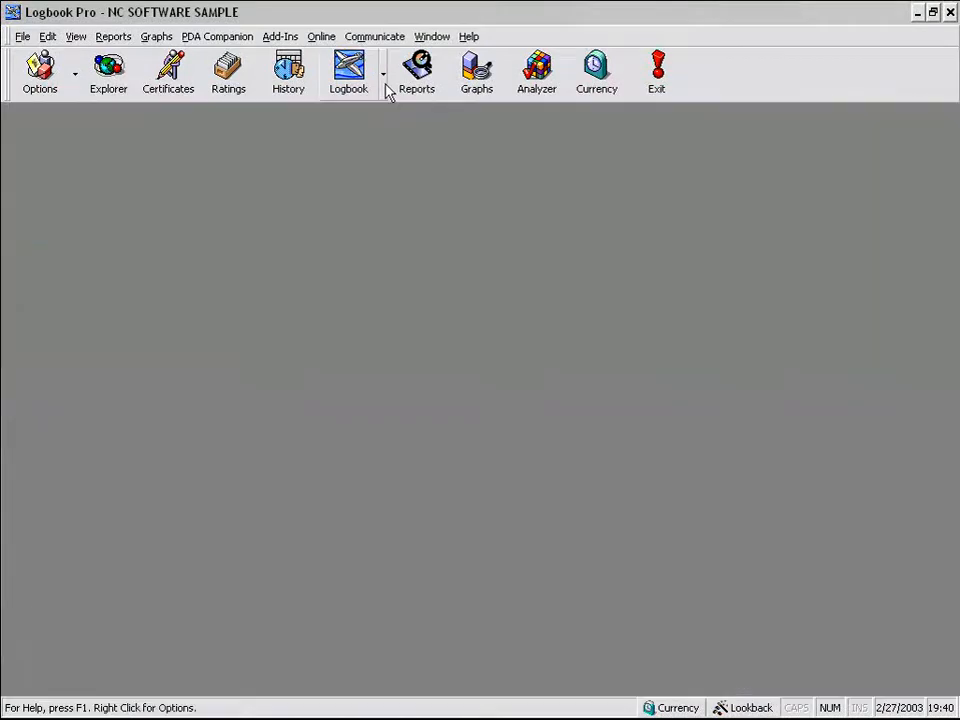
pyautogui.click(386, 88)
pyautogui.click(383, 129)
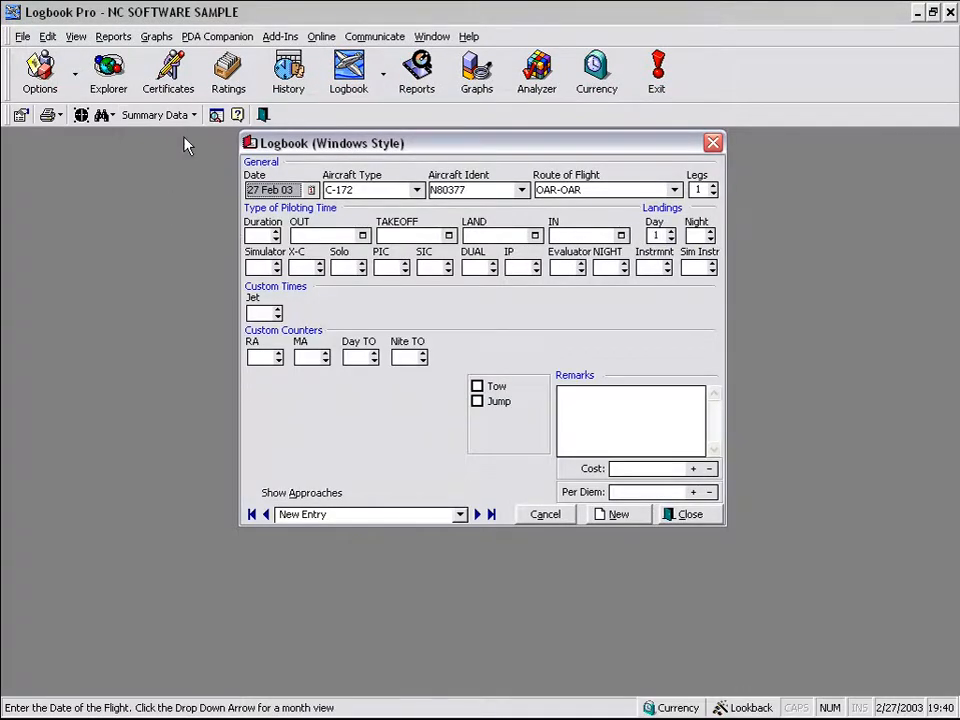
# Add Night as the sixth summary bar field in the summary data configuration and save it.
pyautogui.click(195, 116)
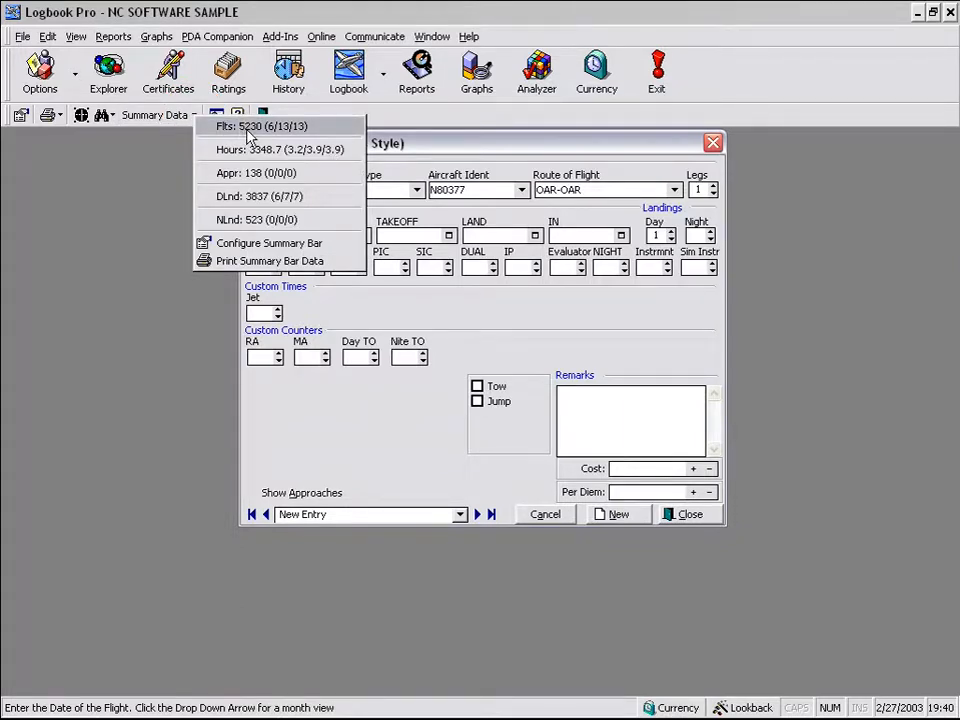
pyautogui.click(267, 245)
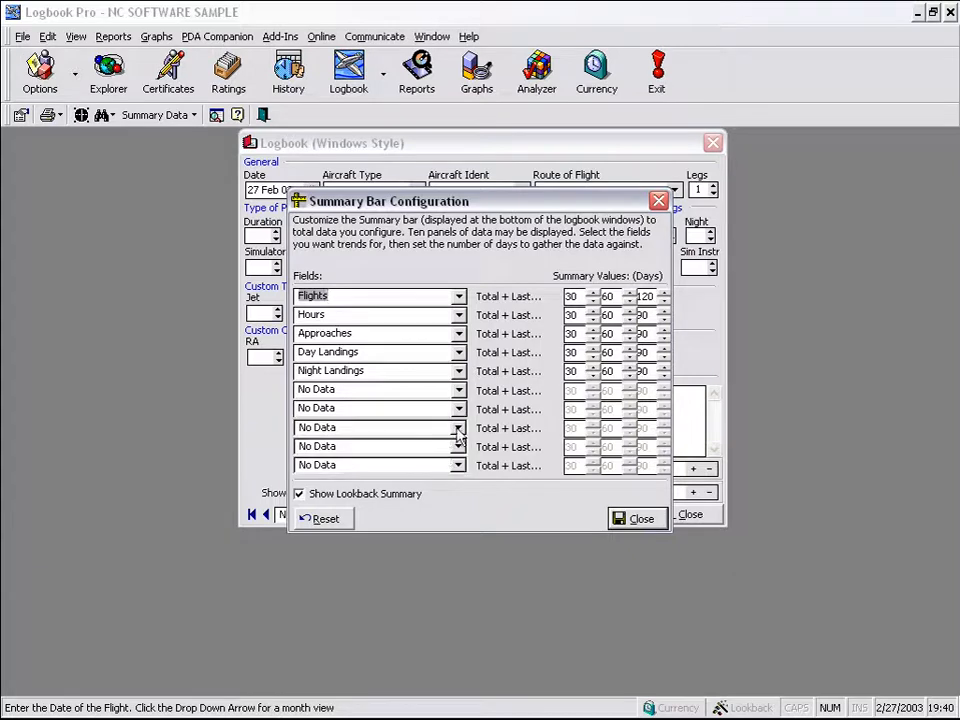
pyautogui.click(459, 390)
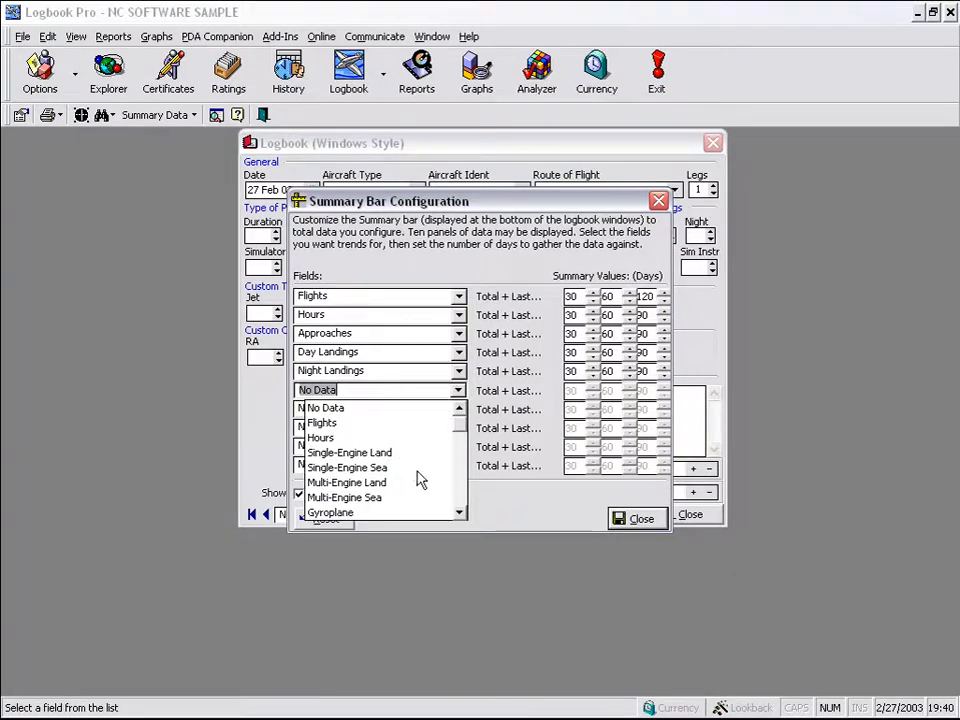
pyautogui.scroll(-6, 420, 480)
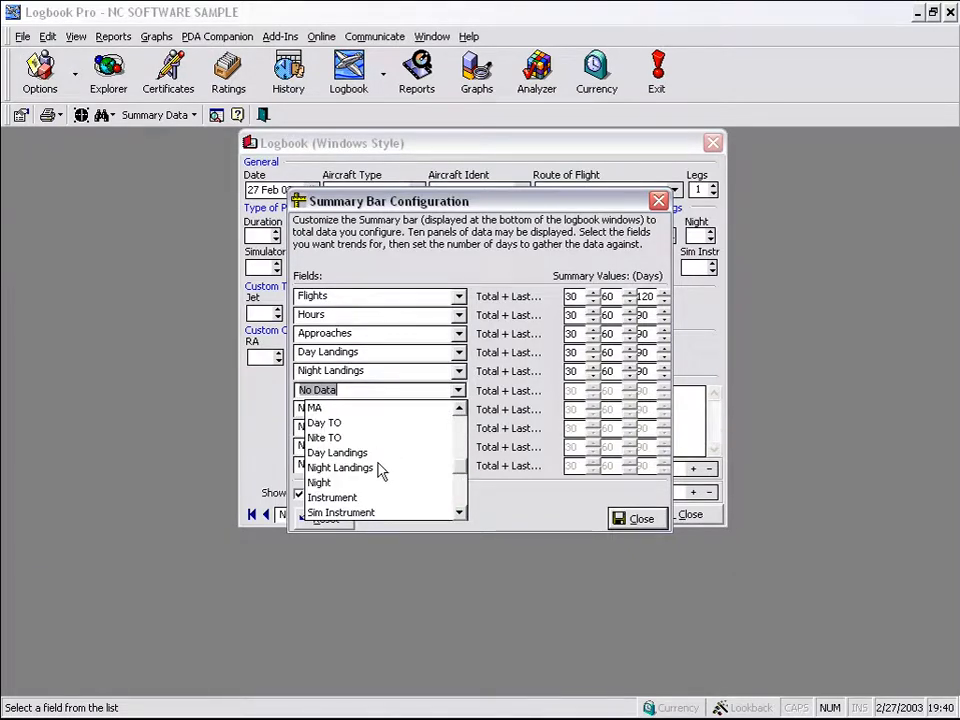
pyautogui.click(335, 452)
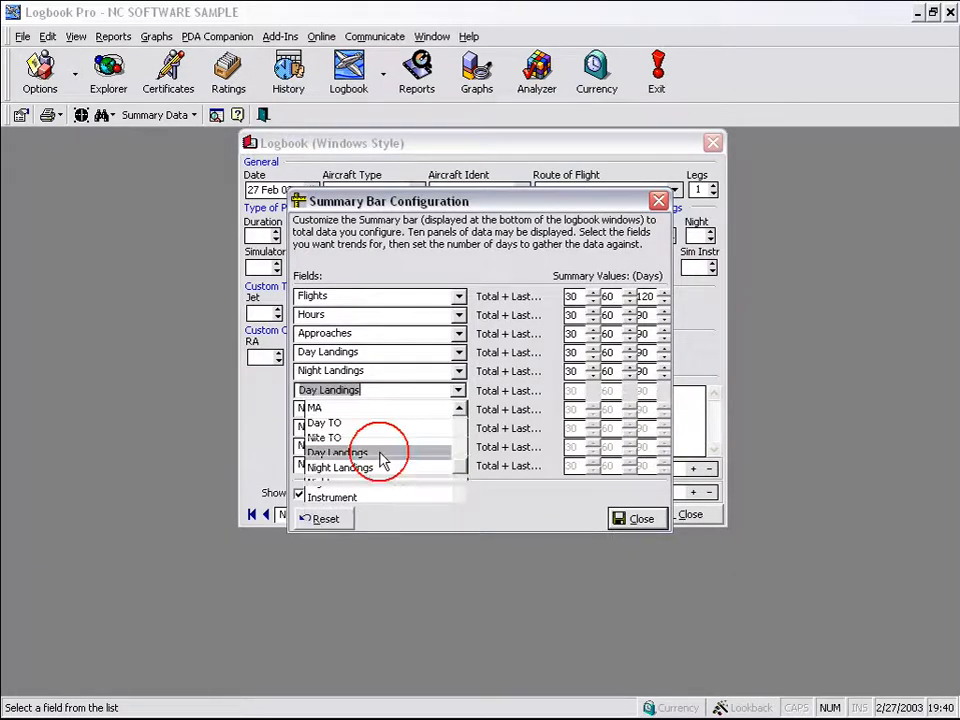
pyautogui.click(459, 393)
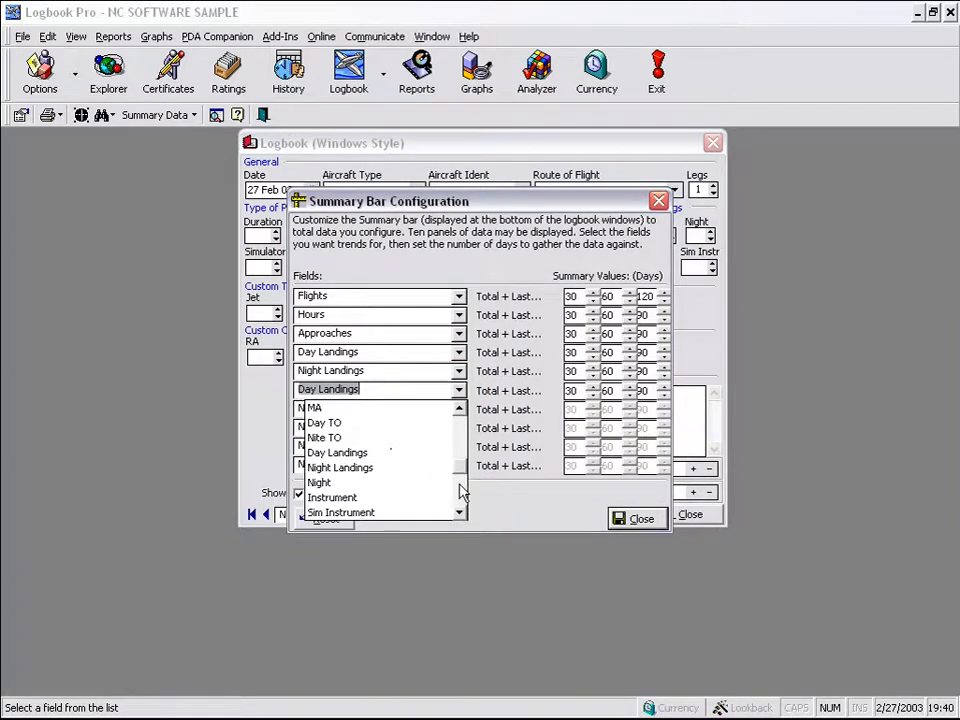
pyautogui.click(457, 491)
pyautogui.click(460, 457)
pyautogui.click(355, 482)
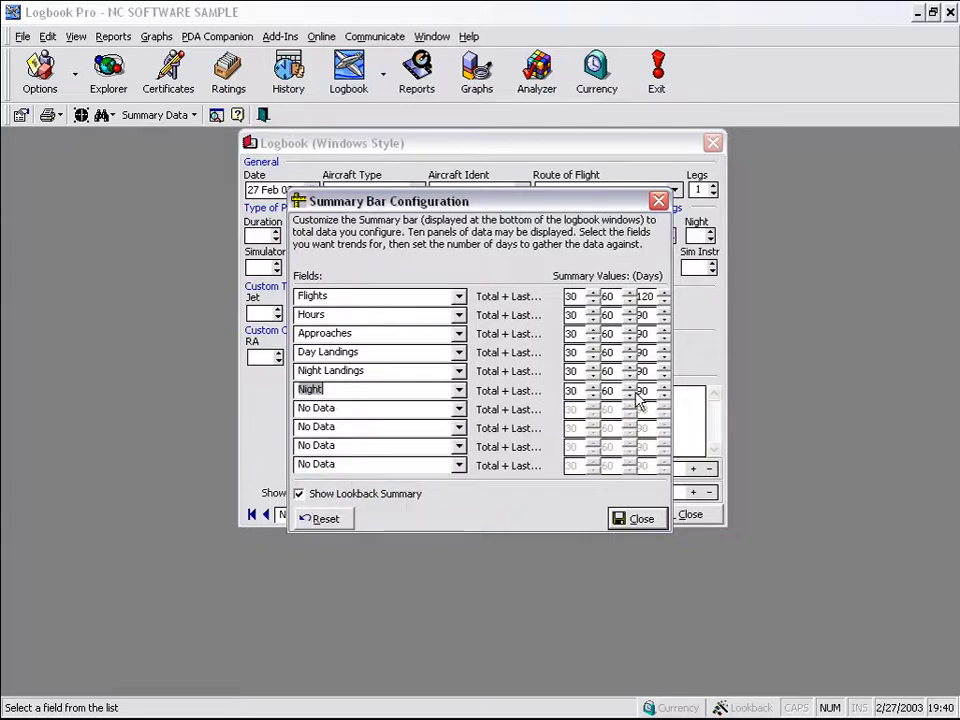
pyautogui.click(637, 518)
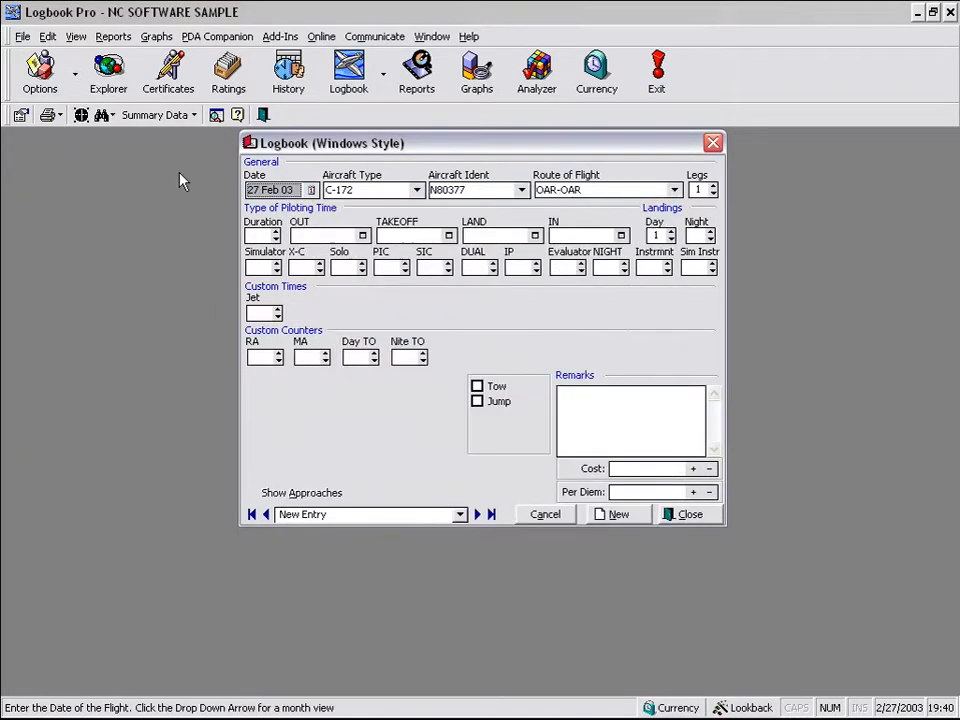
# Check the summary data list of the Windows Style logbook for the added Night field.
pyautogui.click(194, 115)
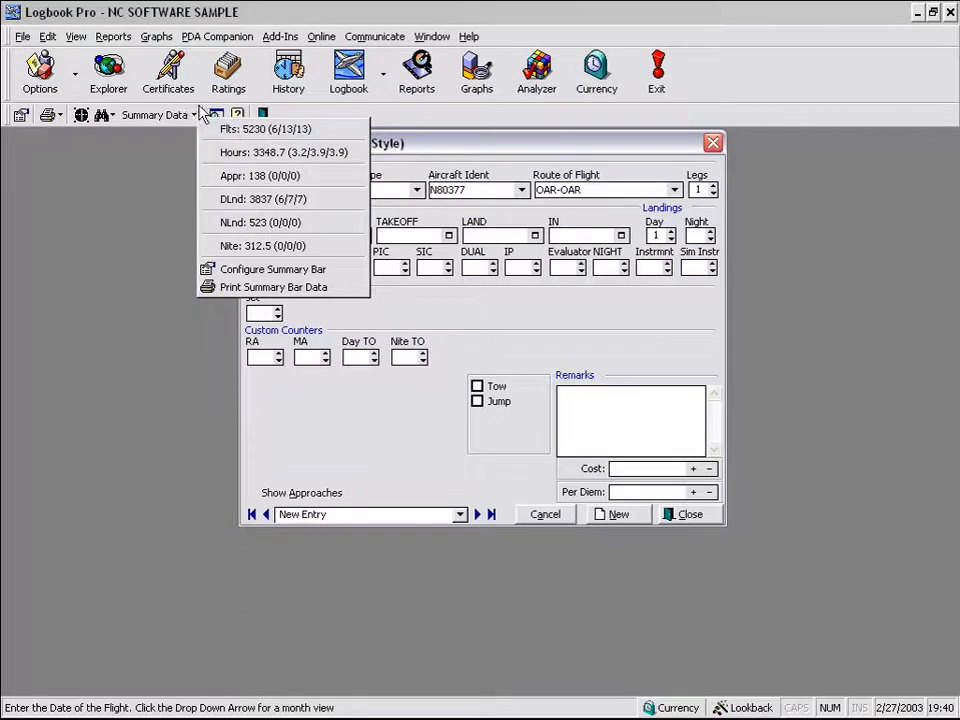
pyautogui.click(419, 109)
# Close the Windows Style logbook, reopen the spreadsheet-style logbook and start a new entry.
pyautogui.click(690, 514)
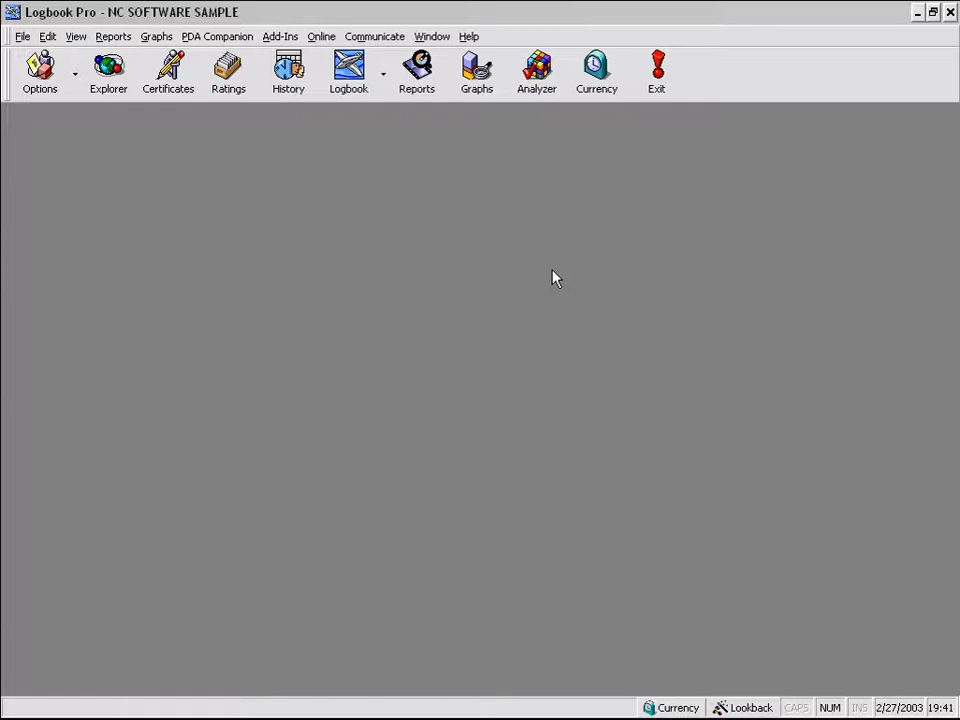
pyautogui.click(372, 84)
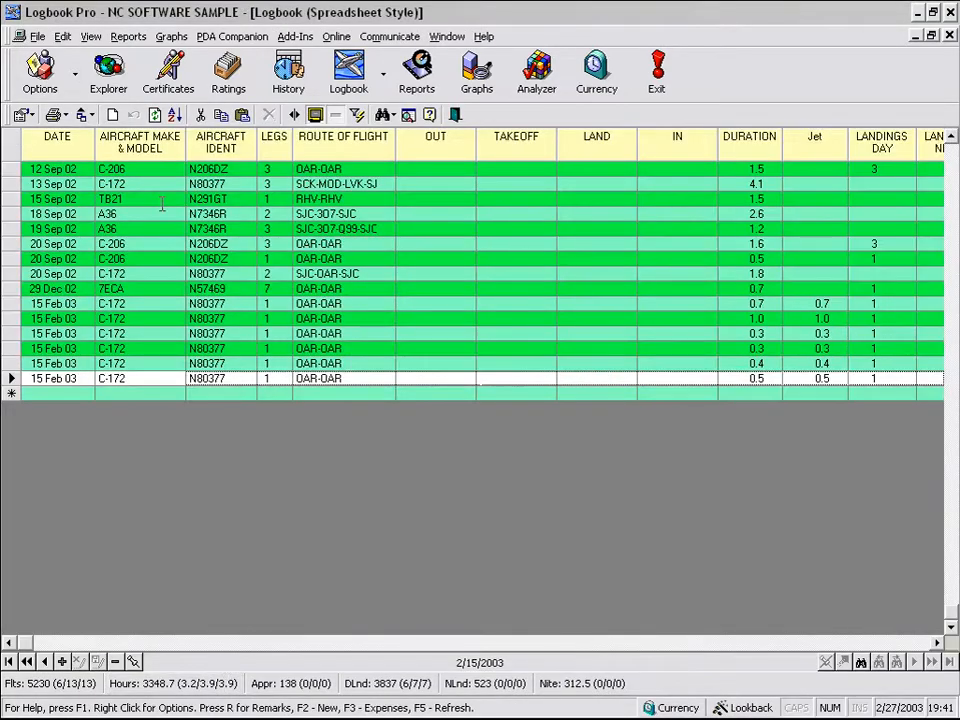
pyautogui.click(113, 116)
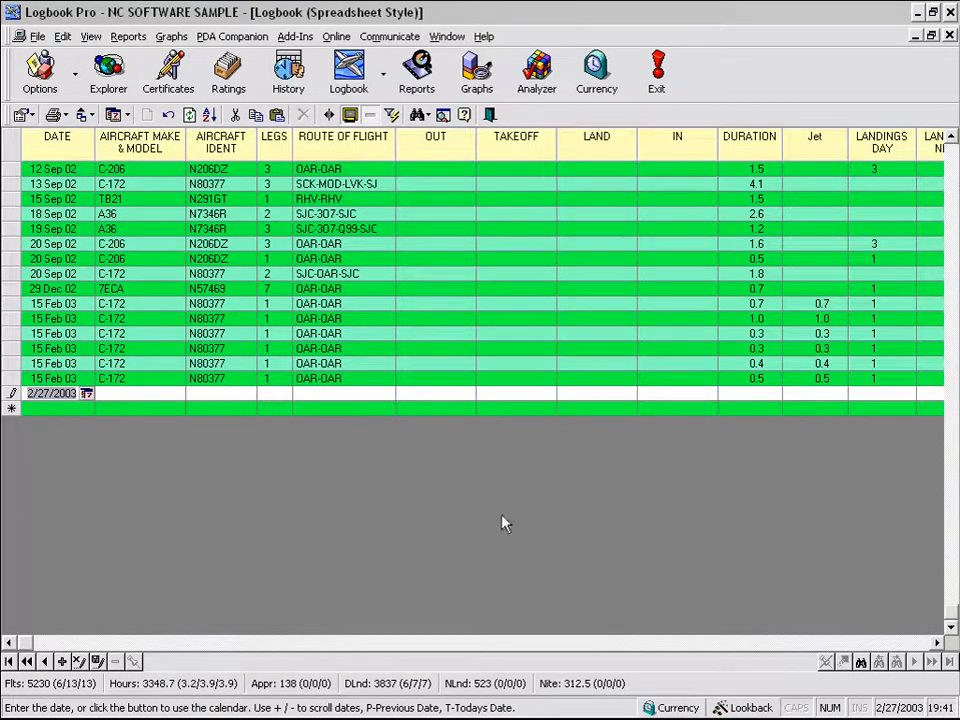